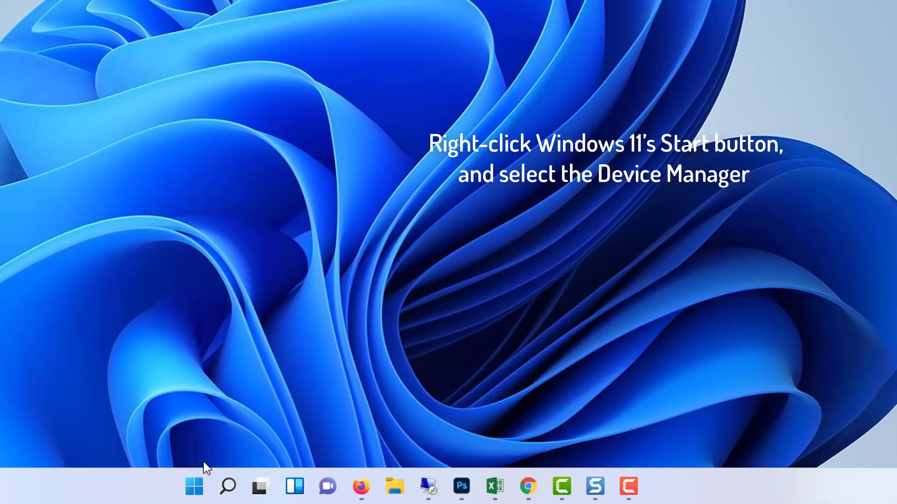
Step: Open Device Manager and expand the Universal Serial Bus controllers category
{"action": "right_click", "coordinate": [201, 486]}
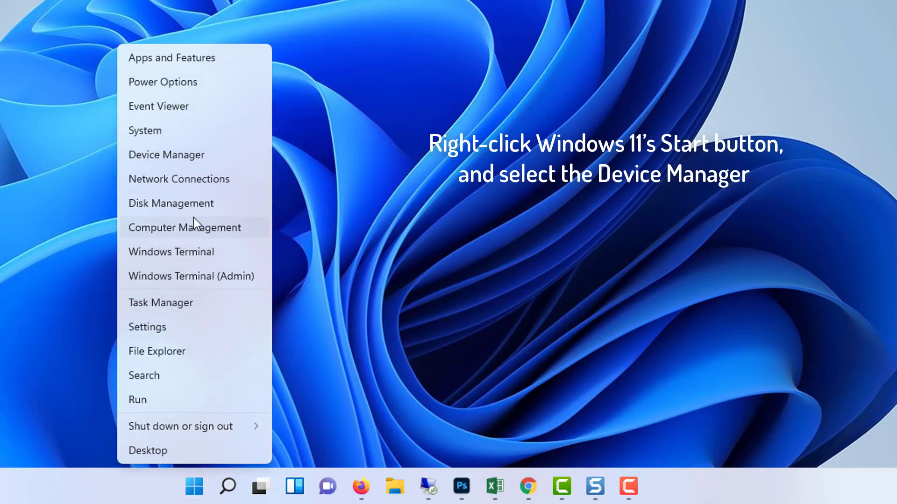
{"action": "left_click", "coordinate": [188, 156]}
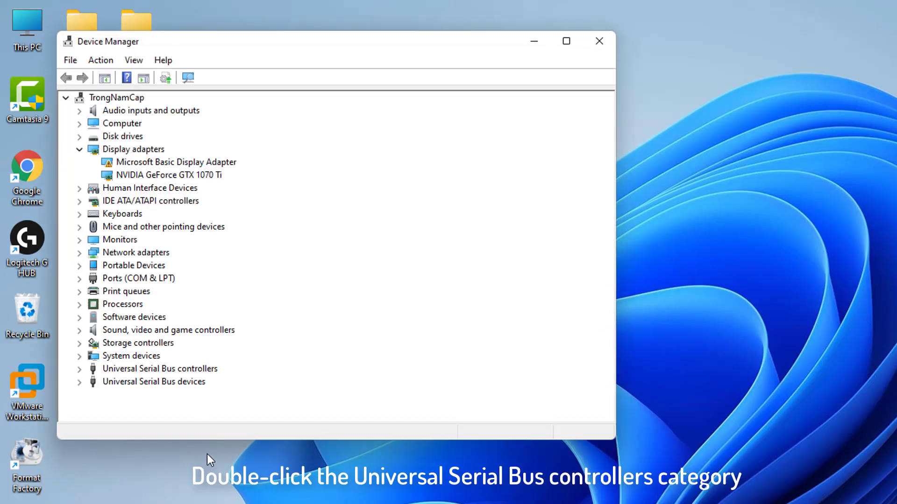
{"action": "double_click", "coordinate": [197, 369]}
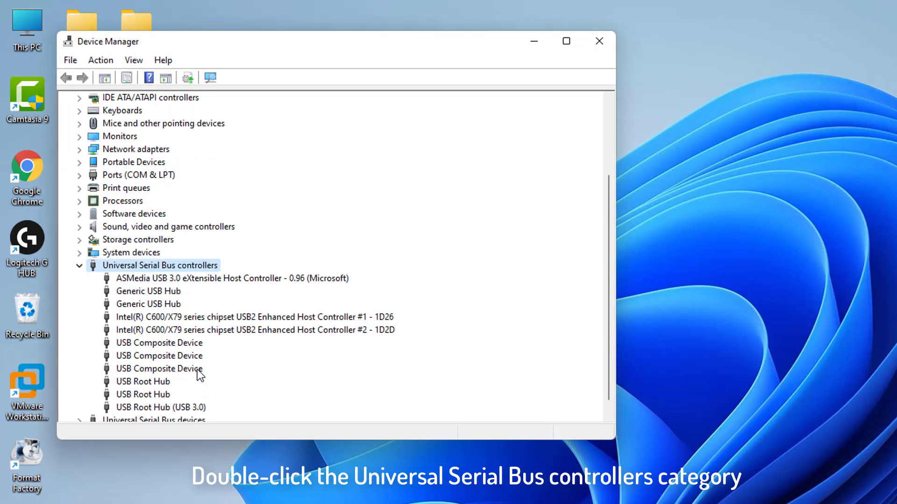
Step: Open the first USB Root Hub's properties at its Power Management settings
{"action": "left_click", "coordinate": [188, 386]}
{"action": "scroll", "coordinate": [187, 387], "scroll_direction": "down", "scroll_amount": 1}
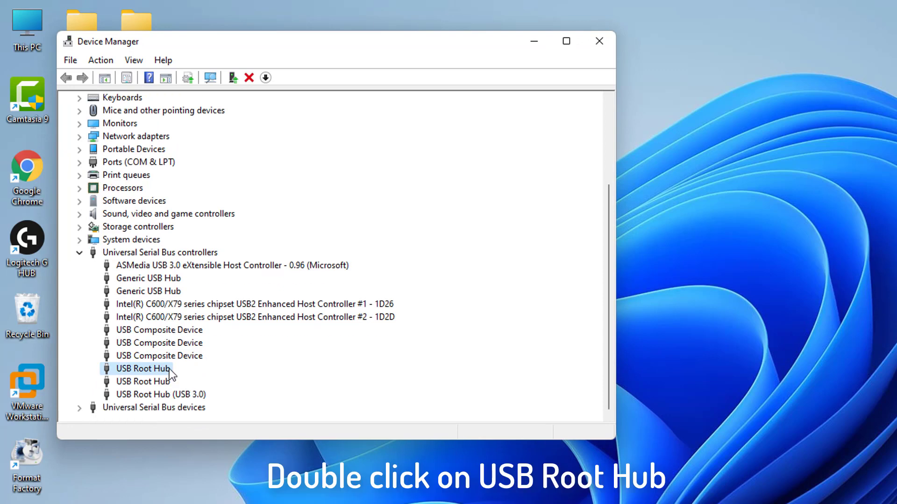
{"action": "double_click", "coordinate": [167, 369]}
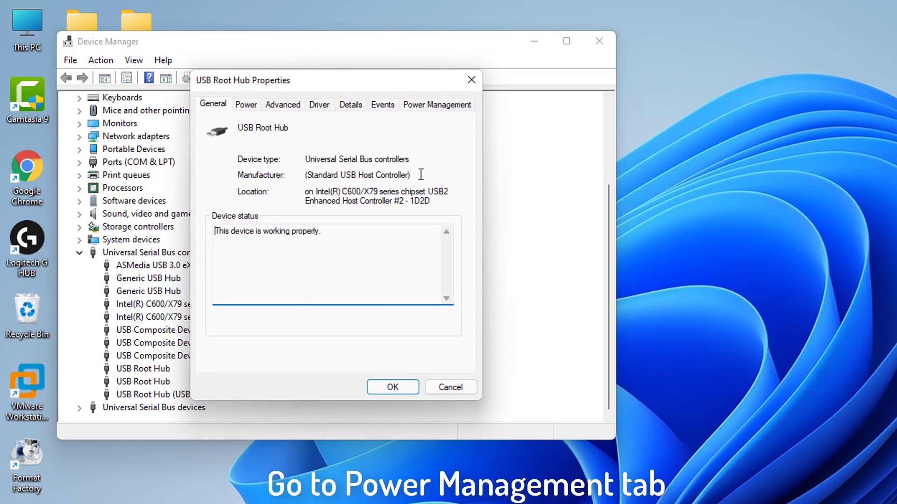
{"action": "left_click", "coordinate": [437, 105]}
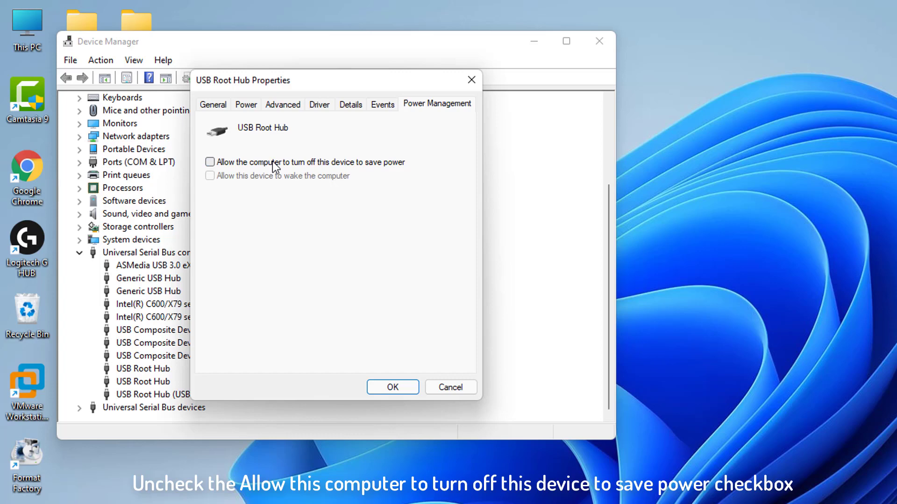
Step: Confirm the first hub's change, then apply the same power setting to the second USB Root Hub
{"action": "left_click", "coordinate": [398, 390]}
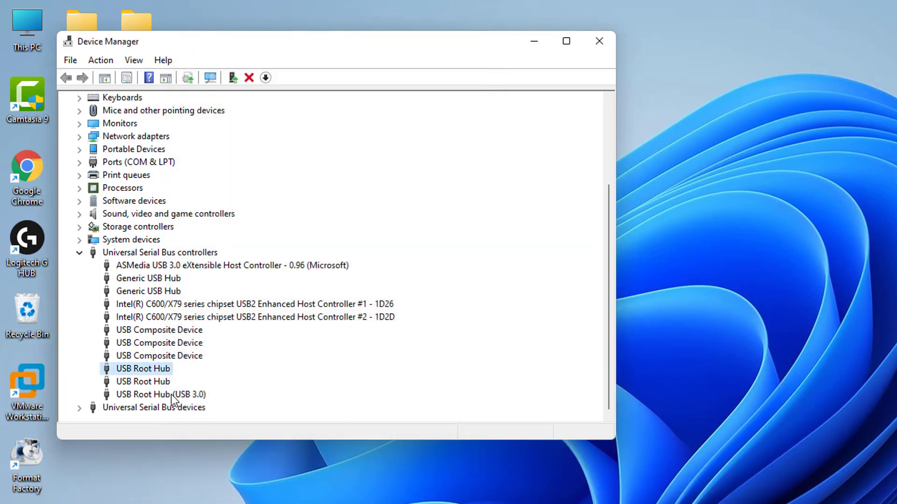
{"action": "double_click", "coordinate": [154, 382]}
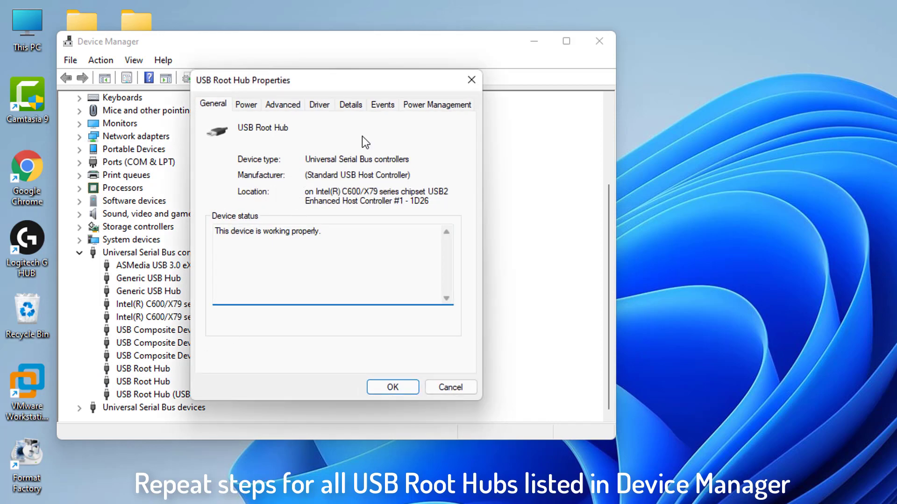
{"action": "left_click", "coordinate": [451, 104]}
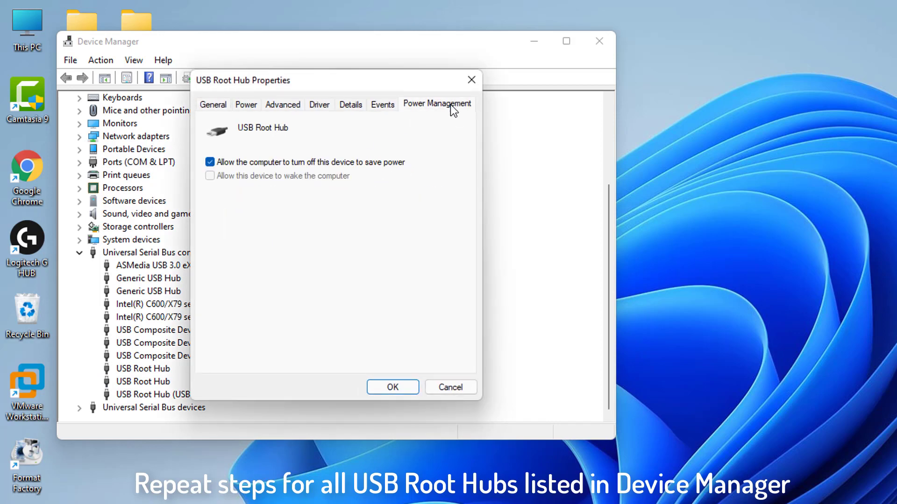
{"action": "left_click", "coordinate": [398, 387]}
Step: Uncheck 'Allow the computer to turn off this device' for USB Root Hub (USB 3.0) and confirm
{"action": "double_click", "coordinate": [182, 395]}
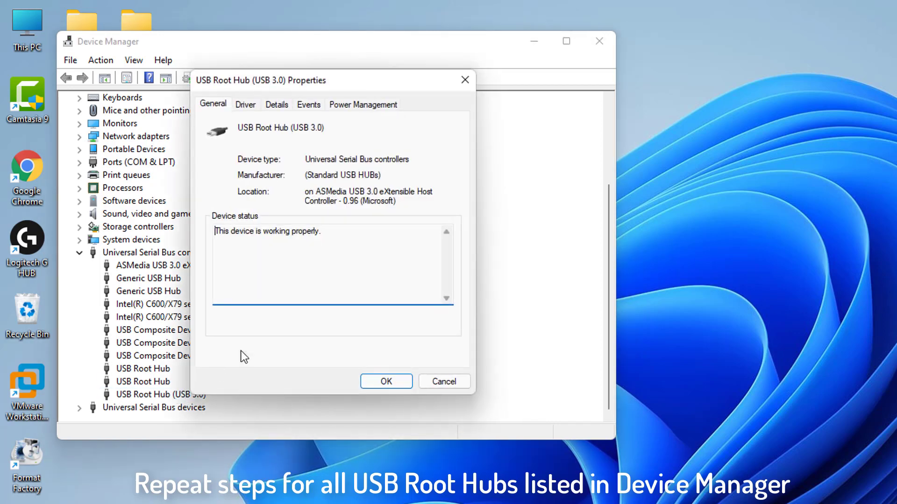
{"action": "left_click", "coordinate": [377, 106]}
{"action": "left_click", "coordinate": [315, 162]}
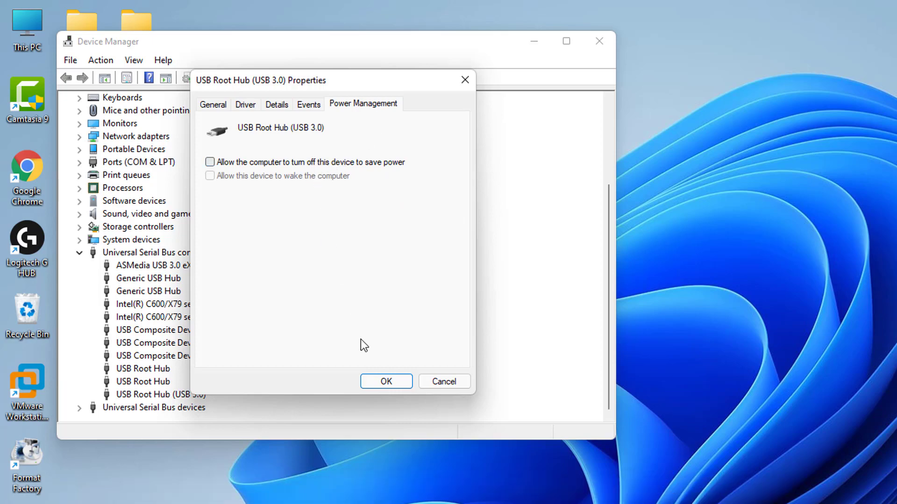
{"action": "left_click", "coordinate": [387, 382]}
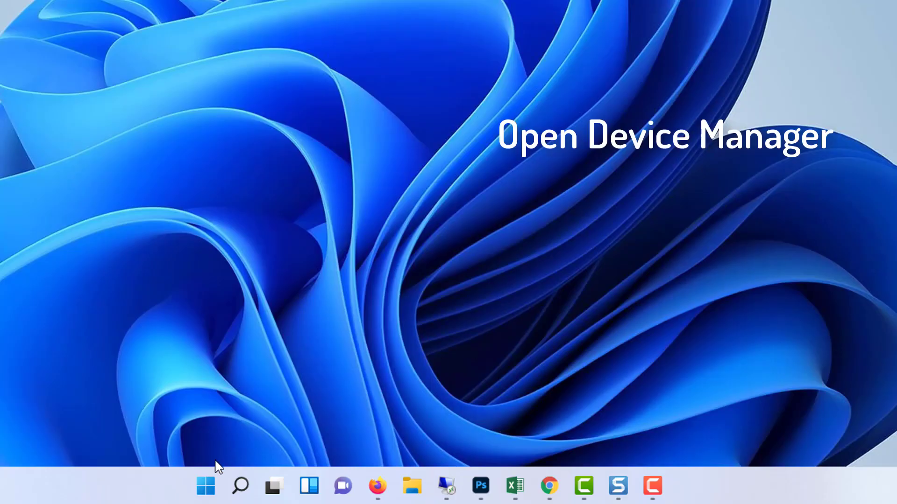
Step: Reopen Device Manager and expand Universal Serial Bus controllers
{"action": "right_click", "coordinate": [206, 486]}
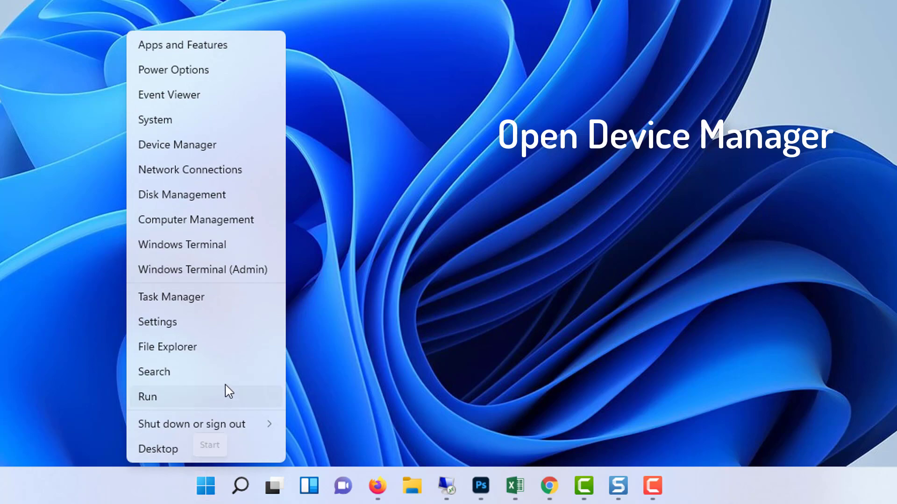
{"action": "left_click", "coordinate": [207, 148]}
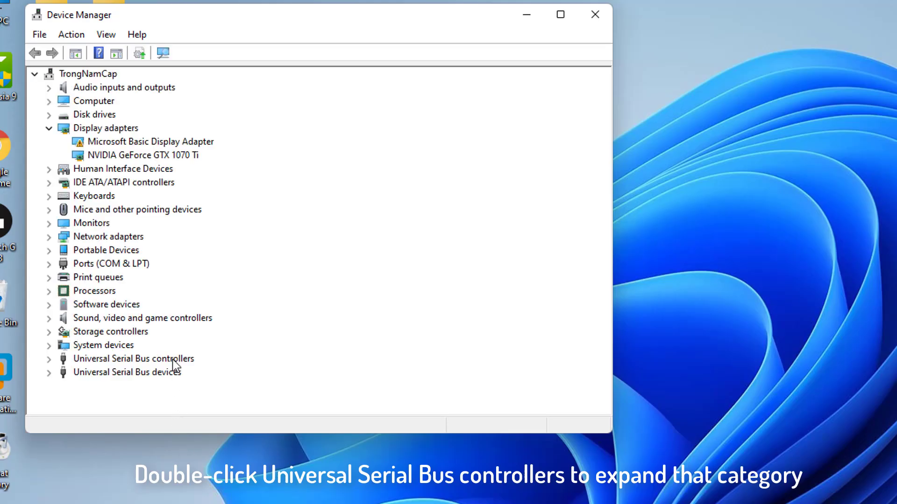
{"action": "double_click", "coordinate": [174, 359]}
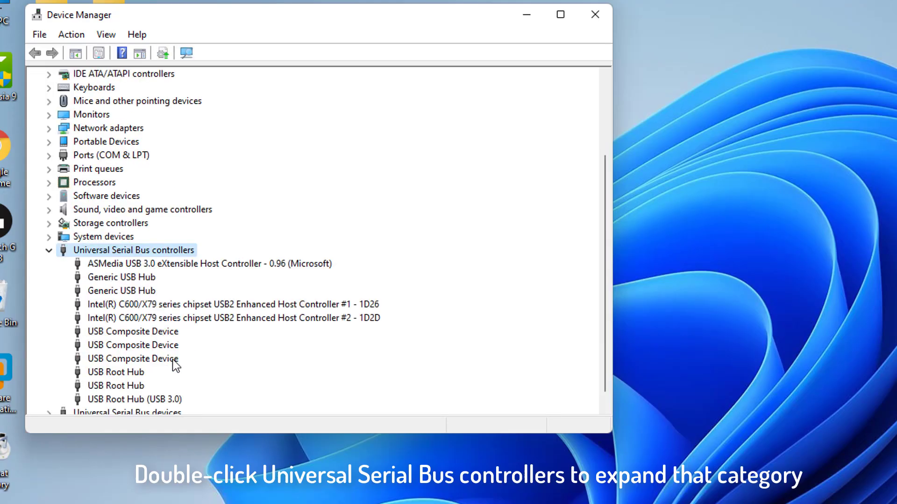
Step: Search automatically for a newer Generic USB Hub driver and close the results
{"action": "left_click", "coordinate": [148, 278]}
{"action": "right_click", "coordinate": [148, 280]}
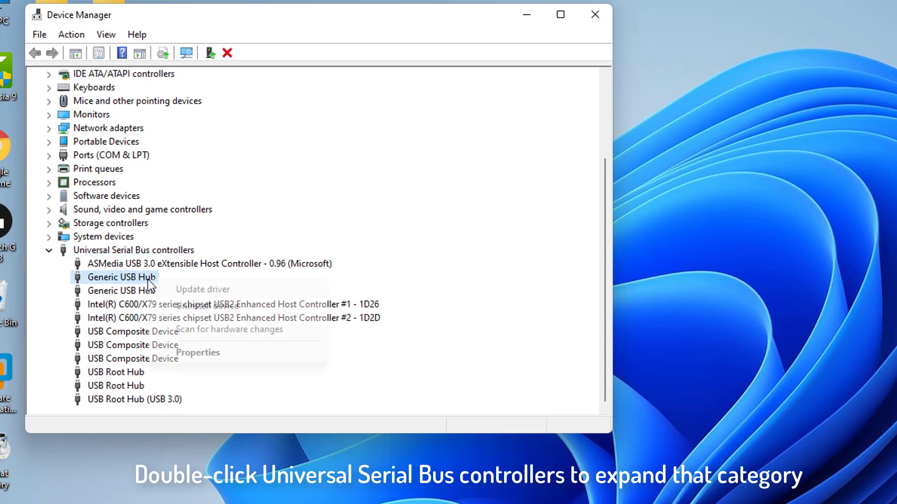
{"action": "left_click", "coordinate": [198, 289]}
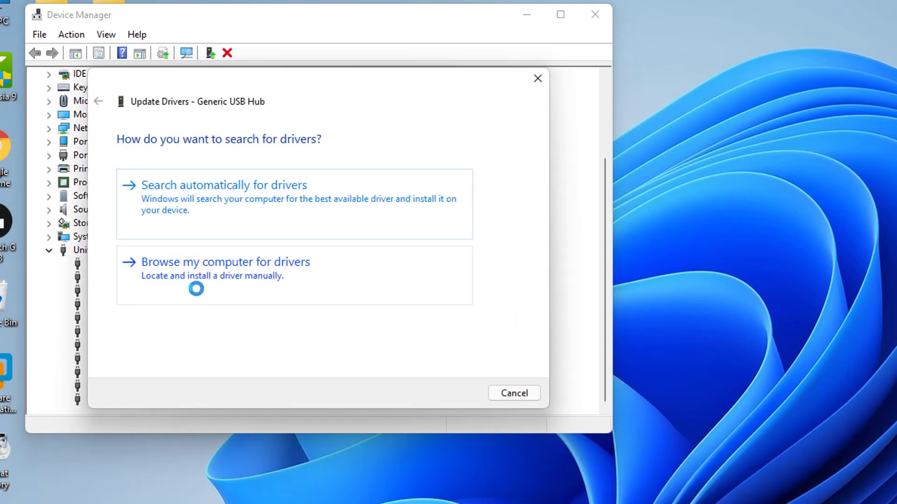
{"action": "left_click", "coordinate": [246, 201]}
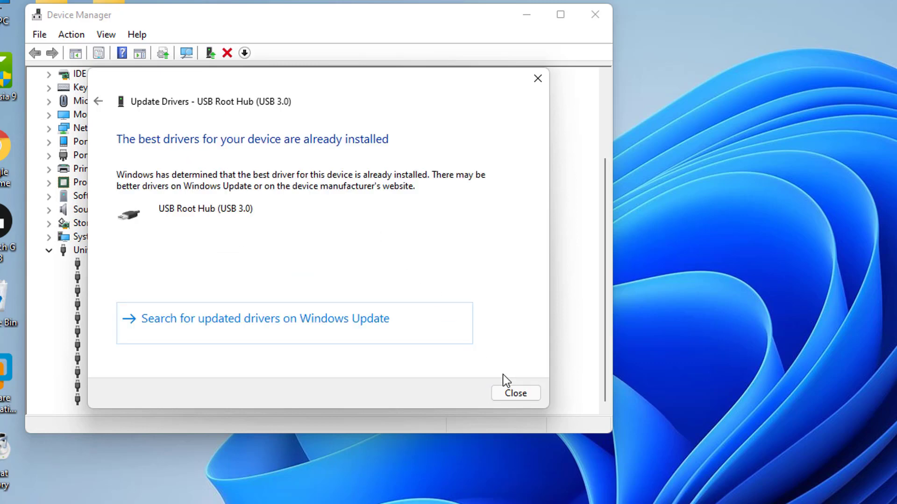
{"action": "left_click", "coordinate": [507, 394]}
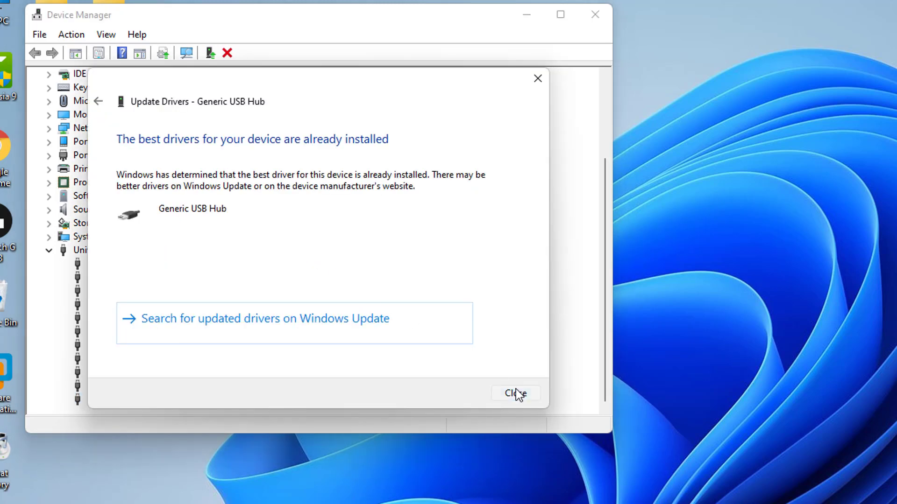
{"action": "left_click", "coordinate": [516, 394]}
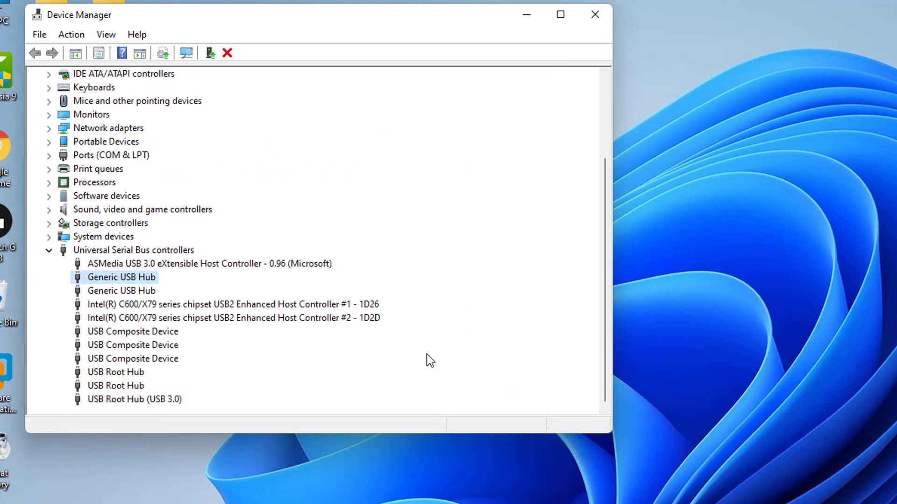
Step: Search automatically for newer drivers for the second Generic USB Hub and first USB Root Hub
{"action": "right_click", "coordinate": [156, 291]}
{"action": "left_click", "coordinate": [192, 303]}
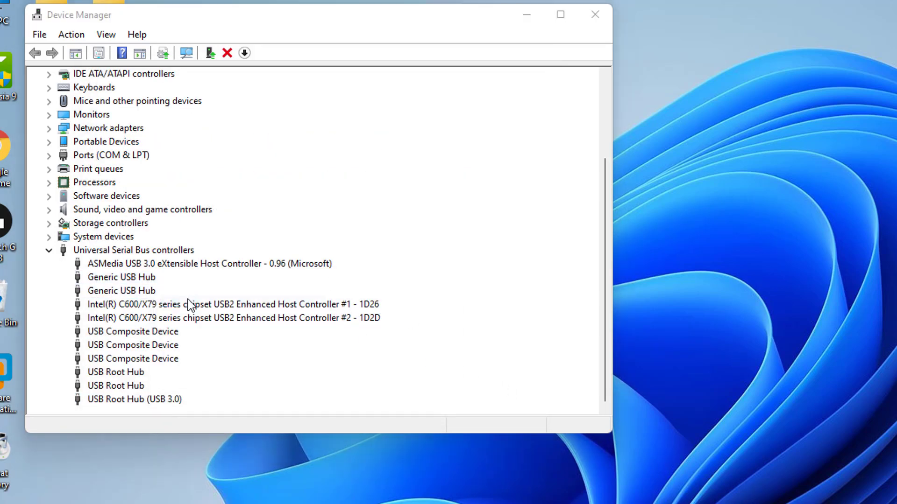
{"action": "left_click", "coordinate": [361, 214]}
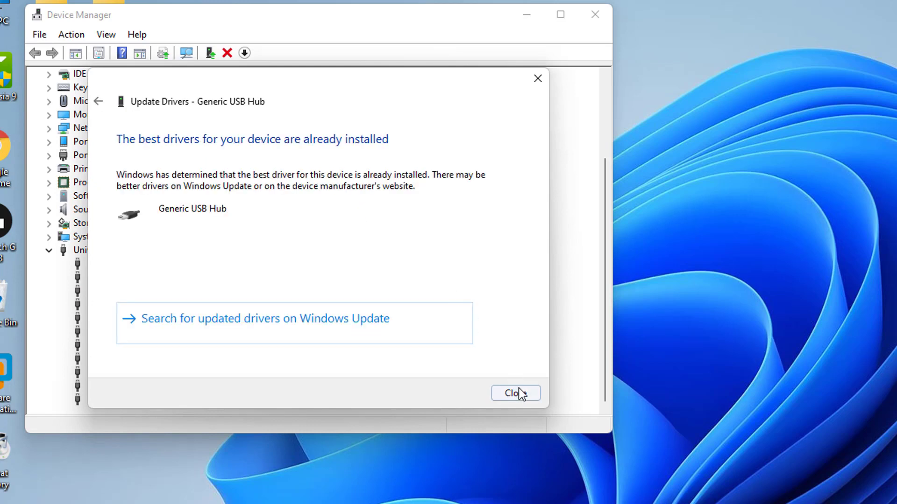
{"action": "left_click", "coordinate": [518, 393]}
{"action": "right_click", "coordinate": [147, 374]}
{"action": "left_click", "coordinate": [191, 386]}
{"action": "left_click", "coordinate": [361, 220]}
{"action": "left_click", "coordinate": [514, 394]}
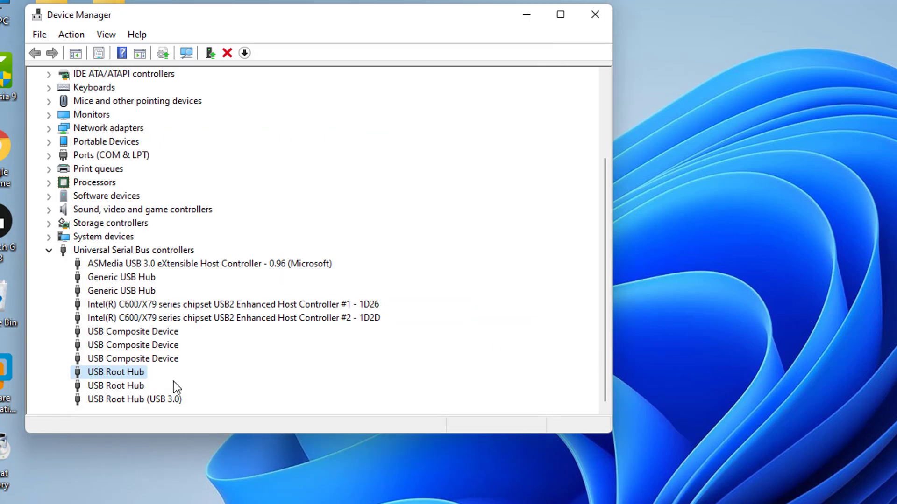
Step: Check the second USB Root Hub for driver updates, then begin updating USB Root Hub (USB 3.0)
{"action": "left_click", "coordinate": [135, 386]}
{"action": "right_click", "coordinate": [136, 386]}
{"action": "left_click", "coordinate": [191, 397]}
{"action": "left_click", "coordinate": [327, 201]}
{"action": "left_click", "coordinate": [514, 394]}
{"action": "right_click", "coordinate": [161, 401]}
{"action": "left_click", "coordinate": [224, 409]}
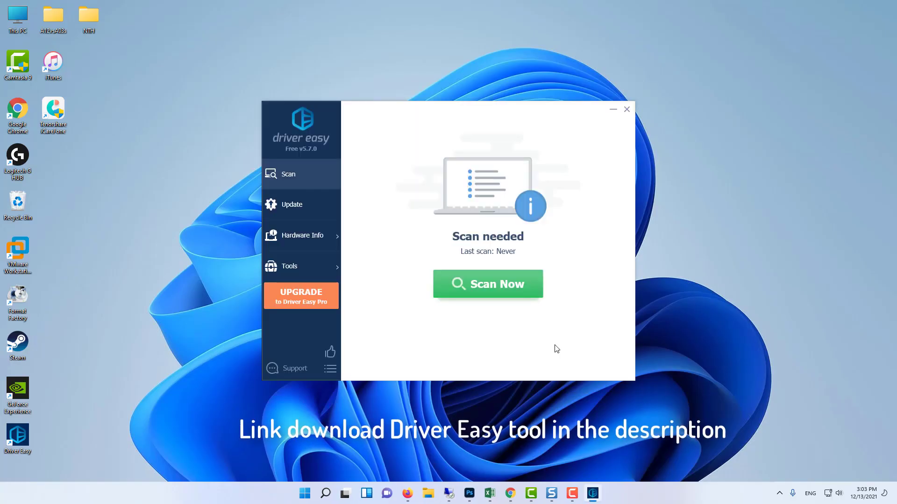
Step: Run Driver Easy's Scan Now to check the computer for outdated drivers
{"action": "left_click", "coordinate": [486, 293]}
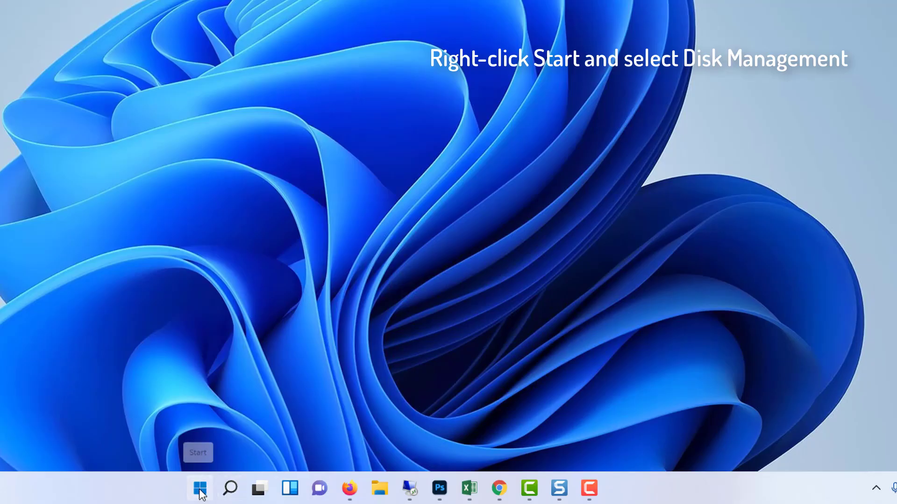
Step: Open Disk Management and the Change Drive Letter and Paths dialog for GAMES (D:)
{"action": "right_click", "coordinate": [200, 494]}
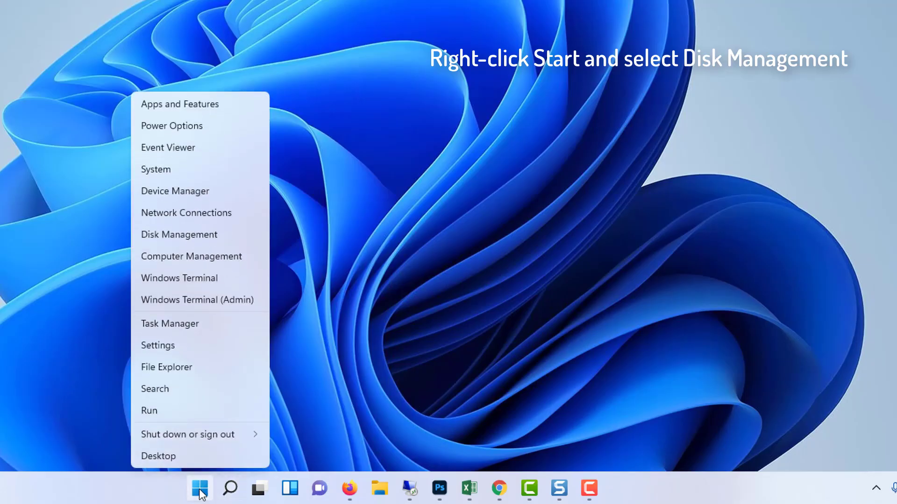
{"action": "left_click", "coordinate": [194, 233]}
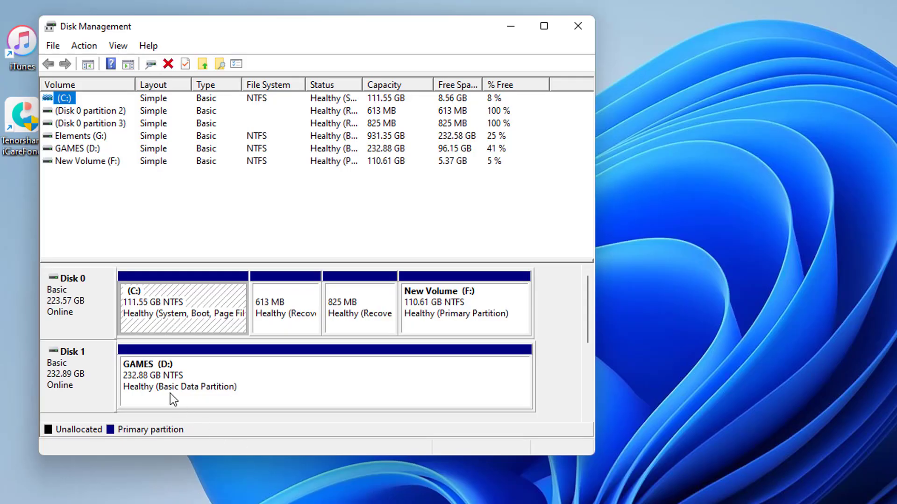
{"action": "left_click", "coordinate": [155, 379]}
{"action": "right_click", "coordinate": [155, 380]}
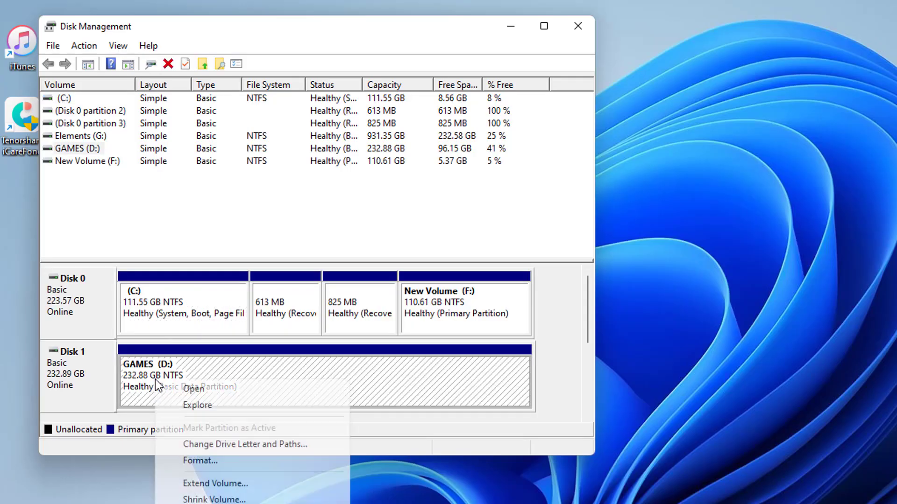
{"action": "left_click", "coordinate": [273, 444]}
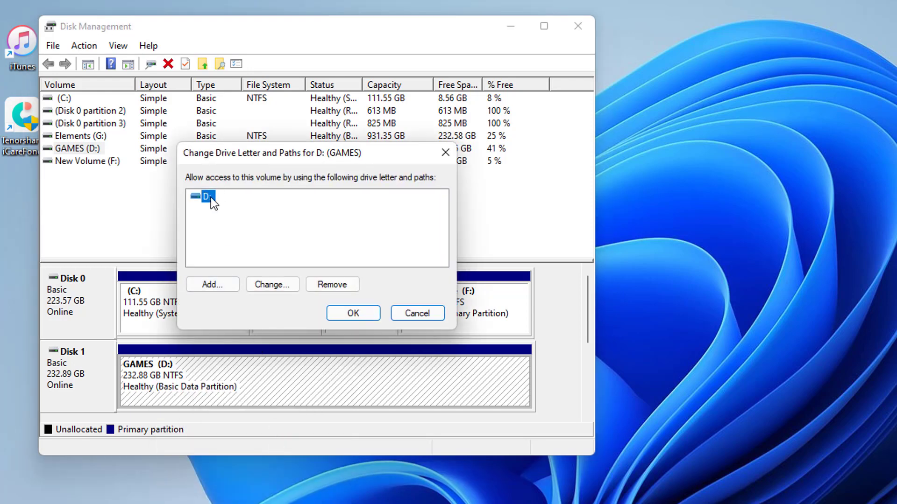
Step: Add a drive path mounting GAMES (D:) at a new empty folder, D:\New Folder
{"action": "left_click", "coordinate": [223, 285]}
{"action": "left_click", "coordinate": [400, 253]}
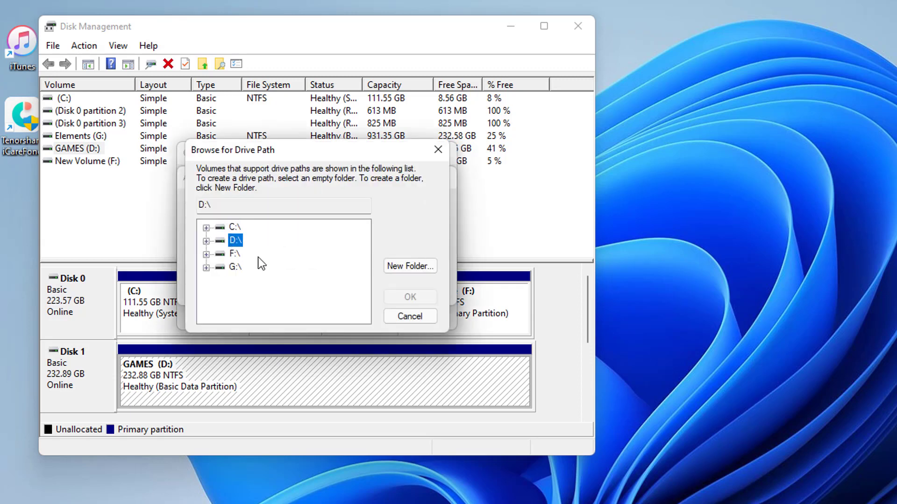
{"action": "left_click", "coordinate": [397, 266]}
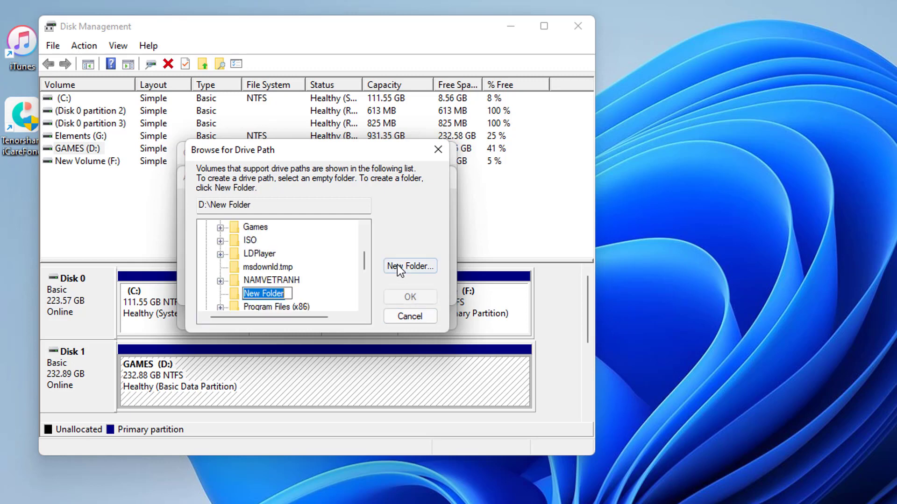
{"action": "left_click", "coordinate": [410, 298]}
{"action": "left_click", "coordinate": [363, 289]}
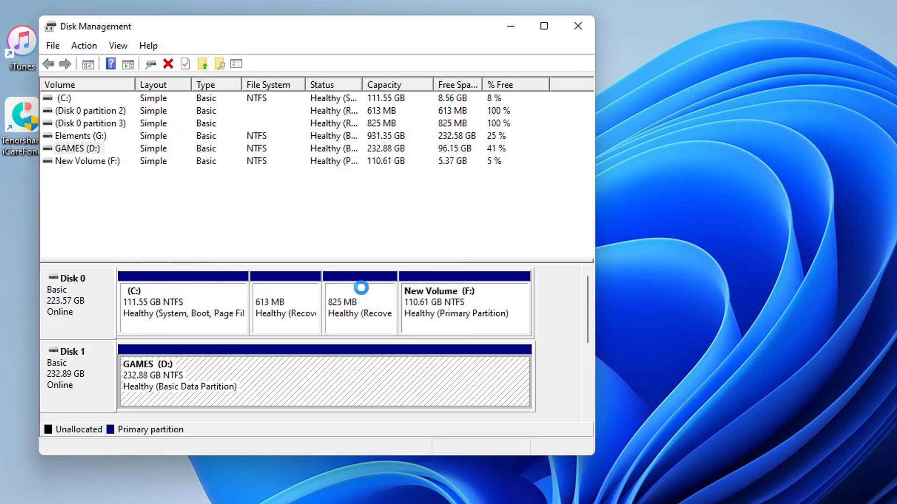